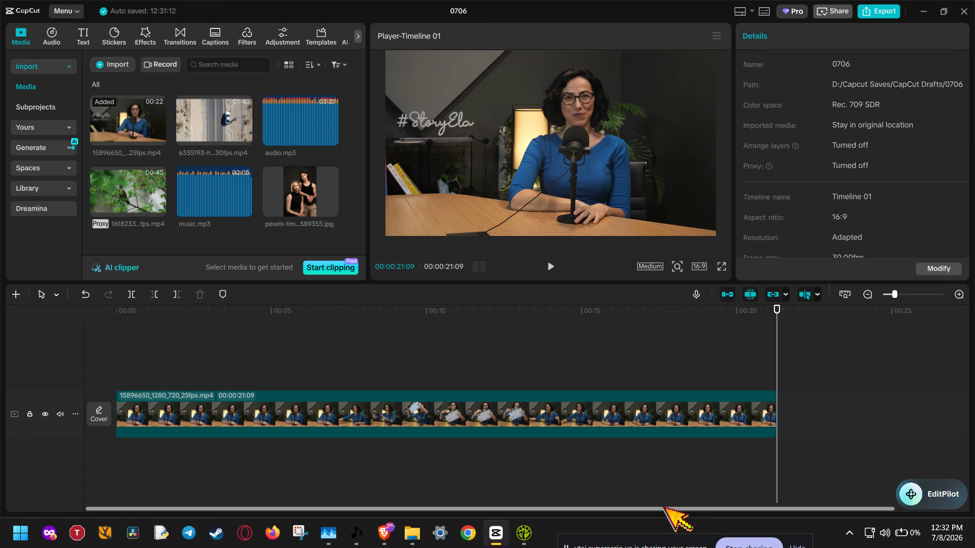
Step: Duplicate the podcast video clip onto a new track directly above the original, aligned to the same start
left_click(634, 424)
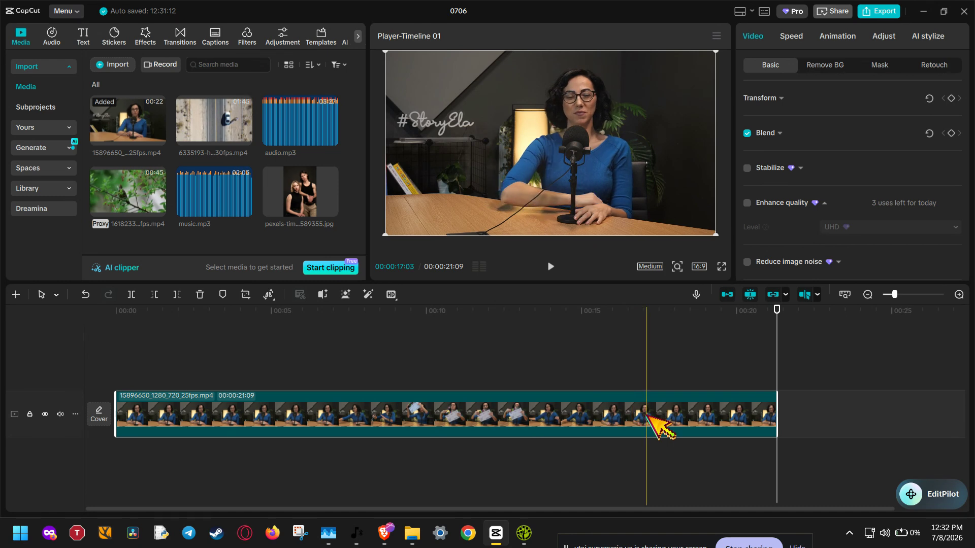
left_click_drag(646, 416, 648, 366)
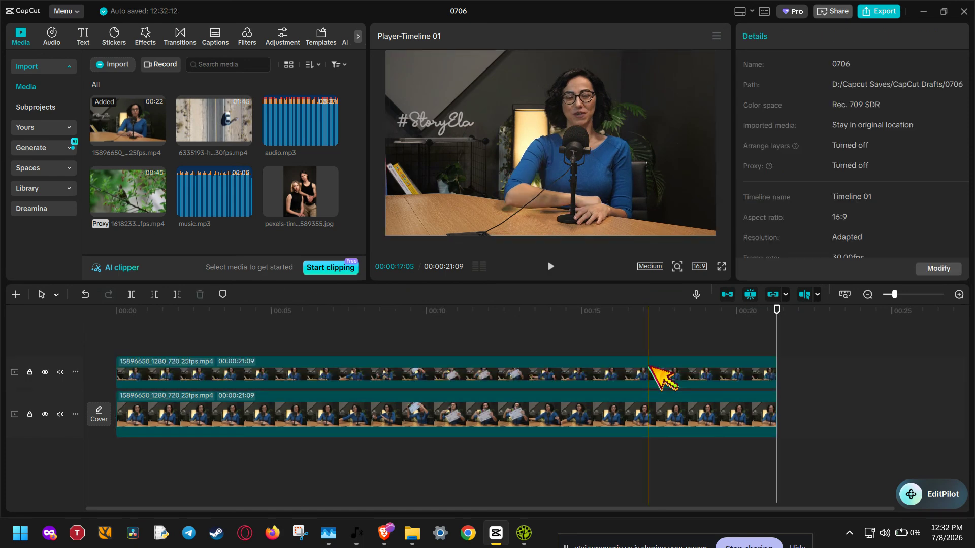
left_click(312, 368)
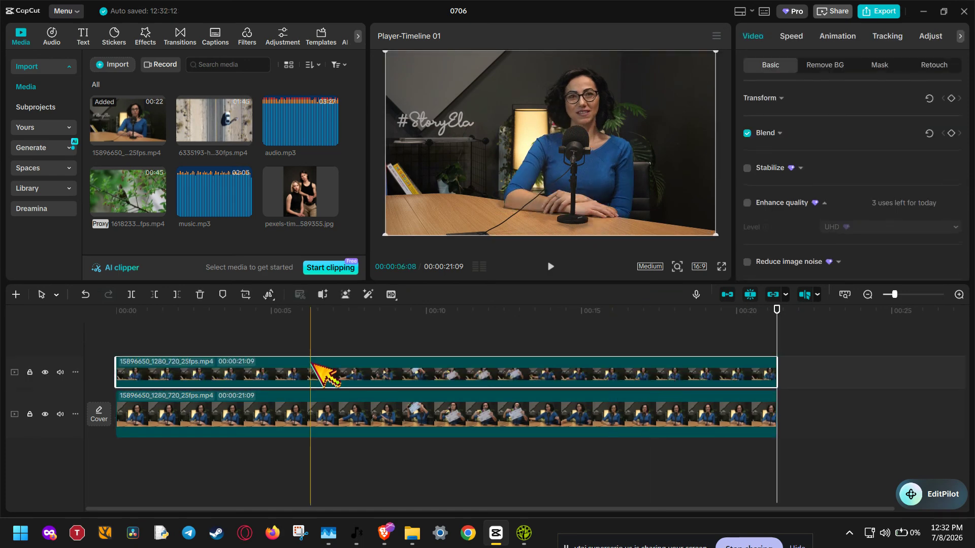
Step: Add a default text clip to the timeline
left_click(83, 44)
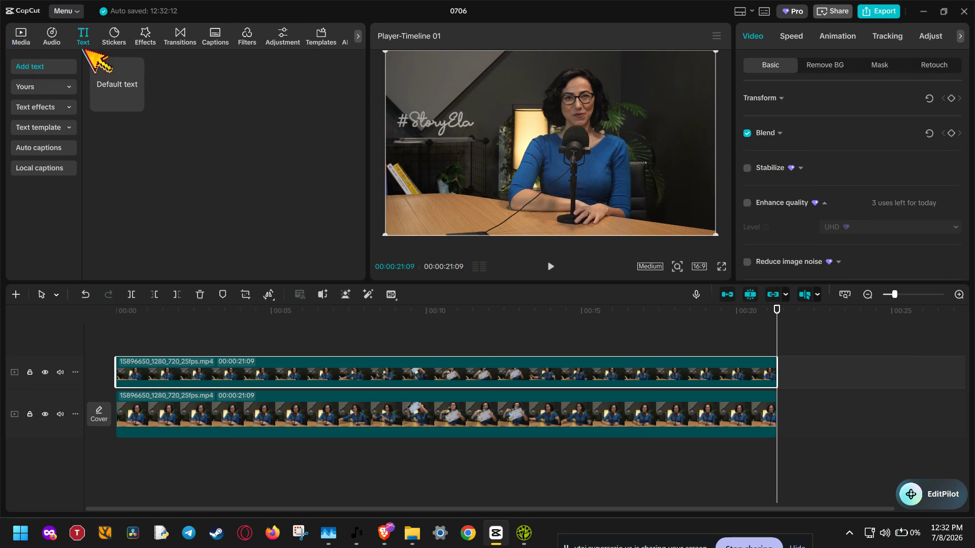
left_click(118, 88)
left_click(136, 104)
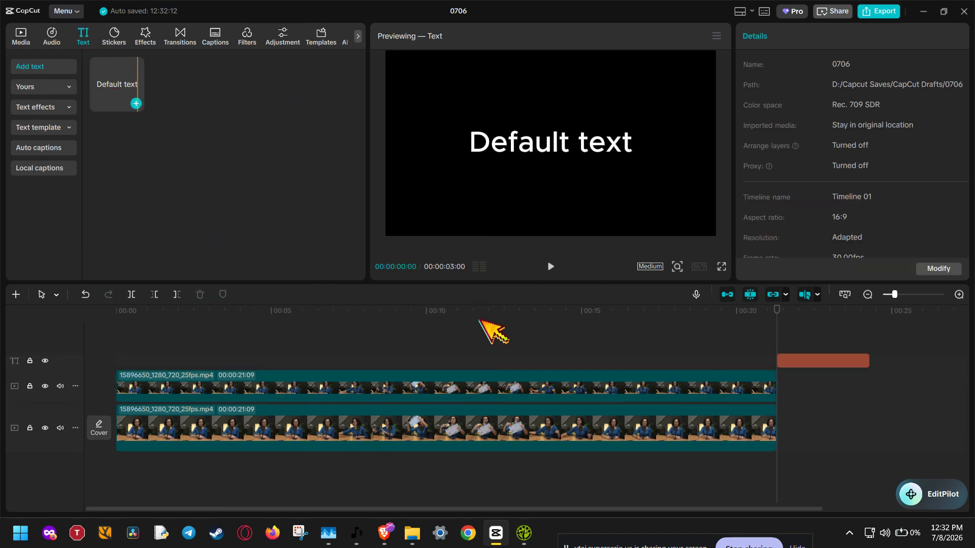
Step: Delete the duplicated video clip from the track above the main video
left_click(731, 384)
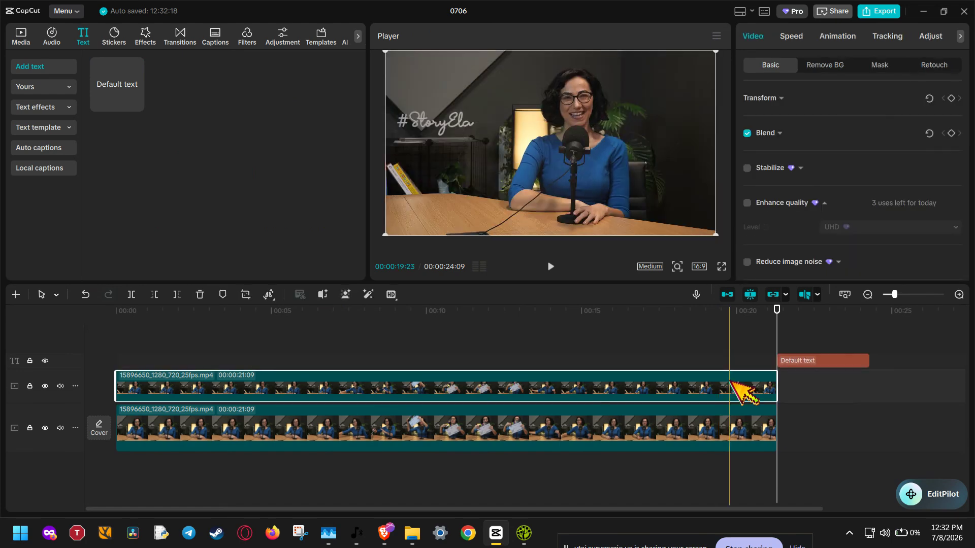
key("Delete")
Step: Place the text clip above the video and extend both ends so it spans the clip's full length
left_click_drag(799, 381, 273, 382)
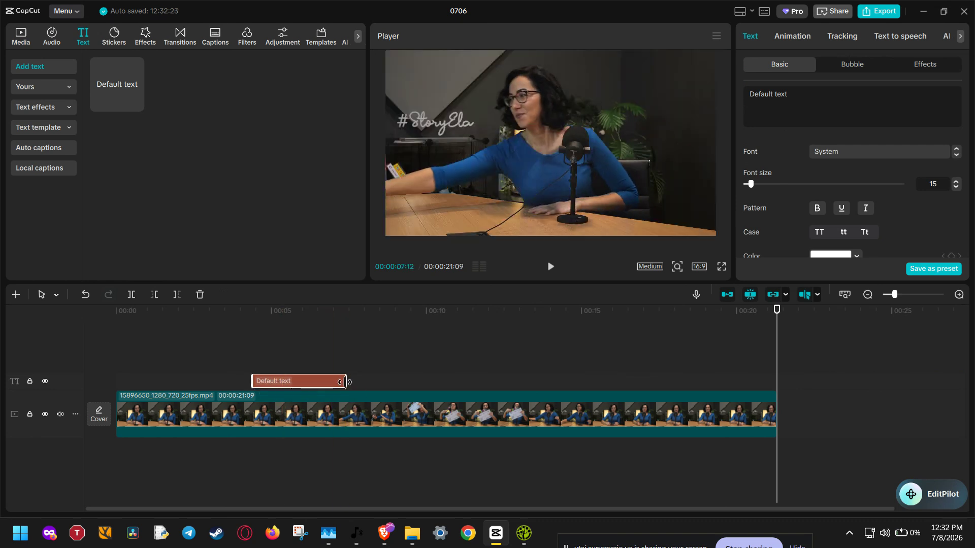
left_click_drag(346, 382, 781, 381)
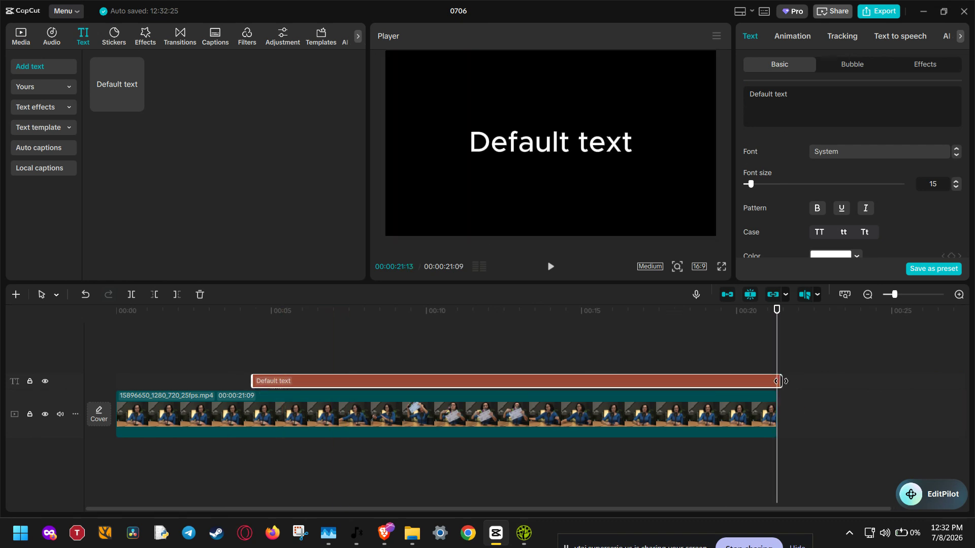
left_click_drag(252, 381, 115, 379)
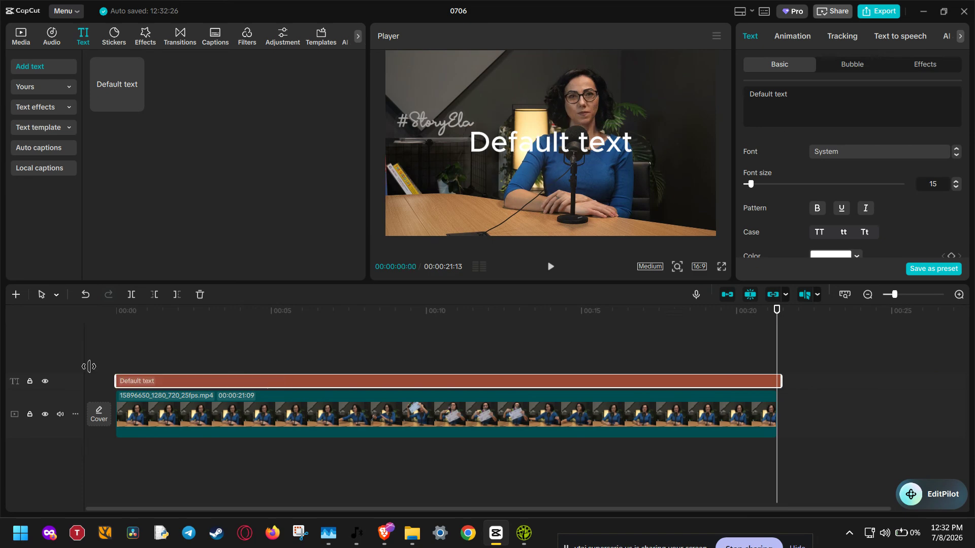
left_click_drag(781, 381, 777, 381)
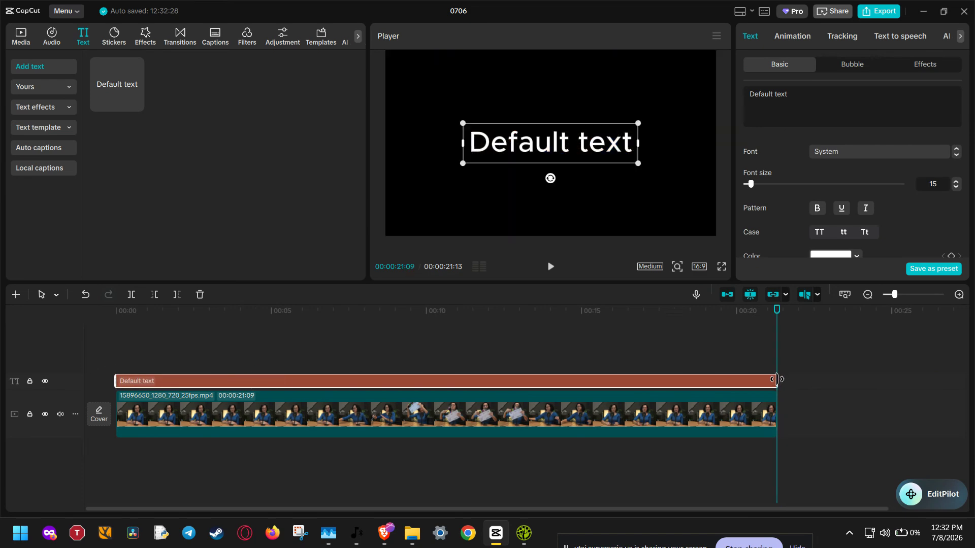
Step: Enlarge the text in the preview to nearly the frame's width and replace its wording with "Something"
left_click_drag(636, 166, 704, 179)
triple_click(823, 98)
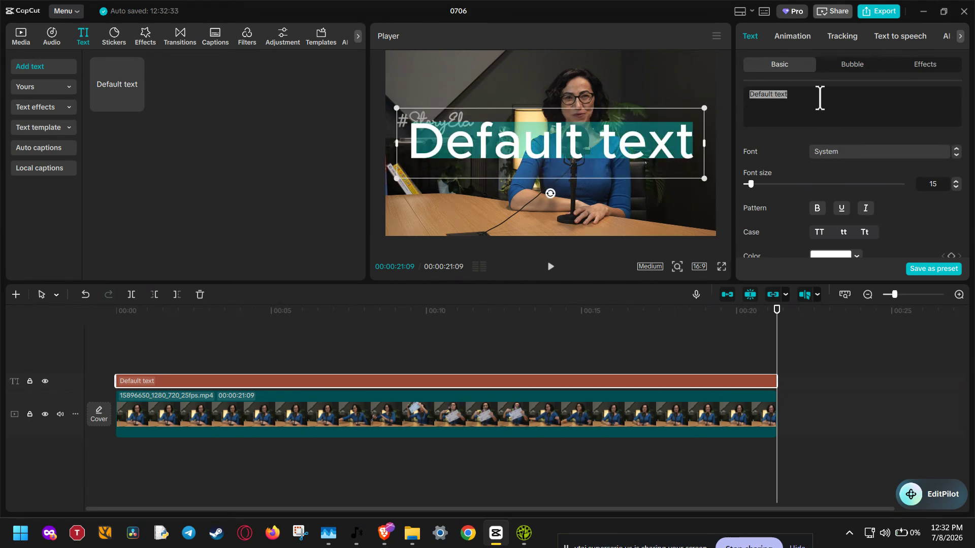
type("Something")
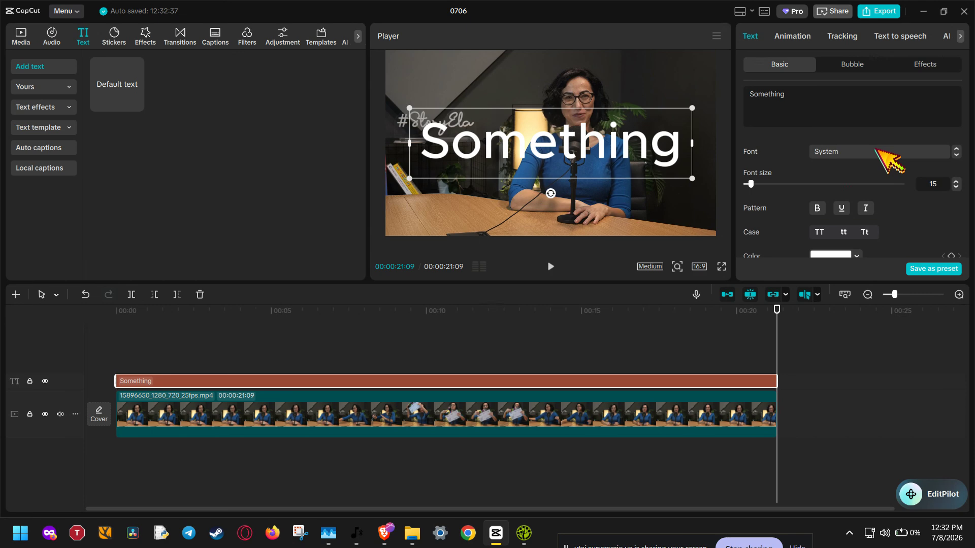
Step: Set the text's font to ZY Modern and scale the text up to fill the frame's width
left_click(828, 152)
left_click(828, 152)
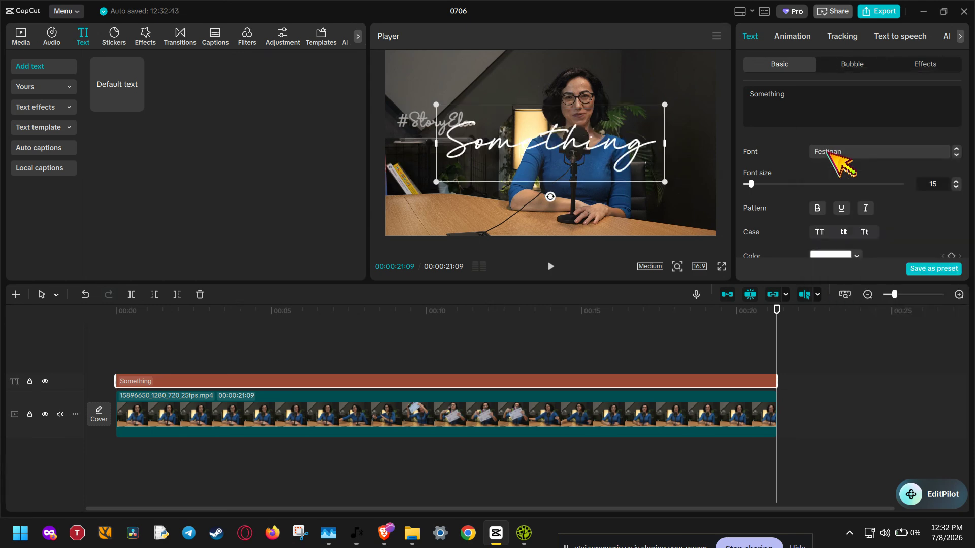
left_click(828, 153)
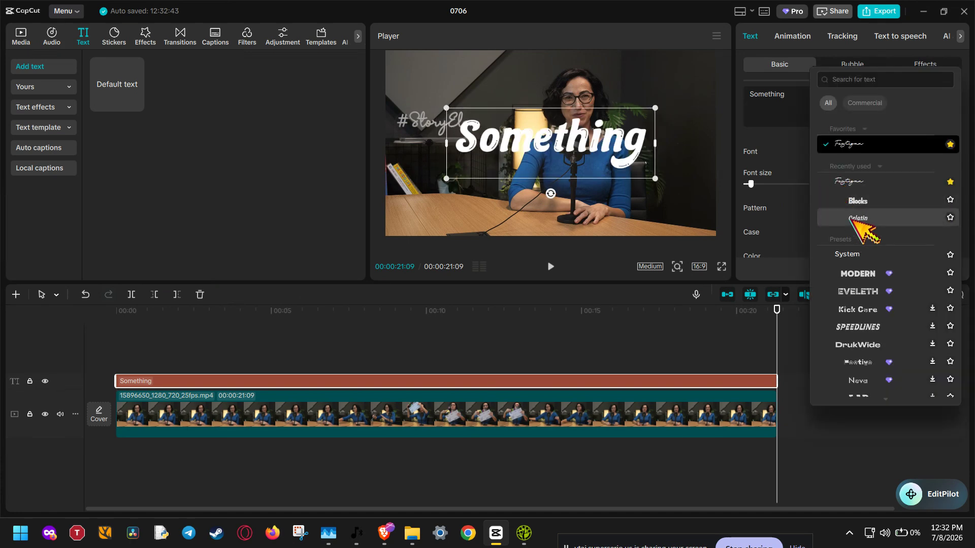
left_click(855, 274)
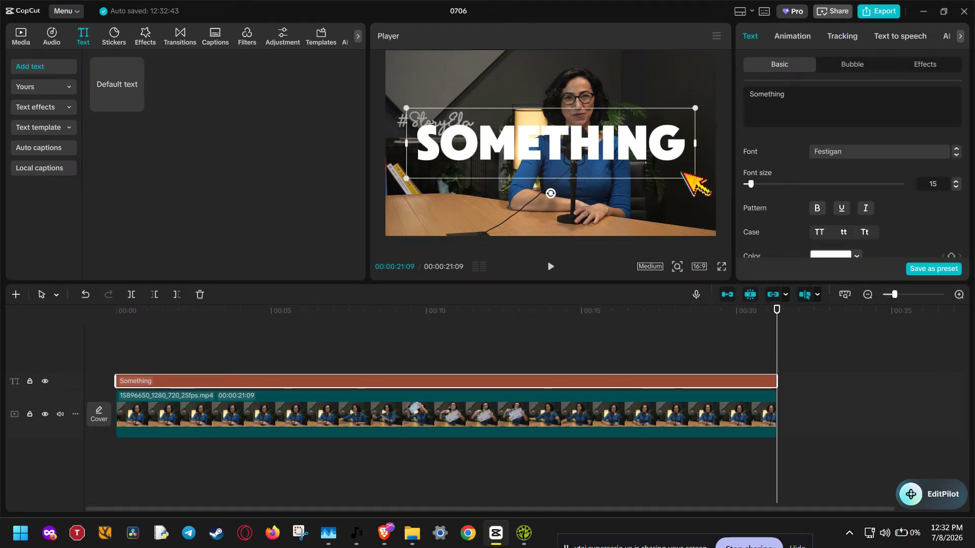
left_click_drag(696, 179, 724, 191)
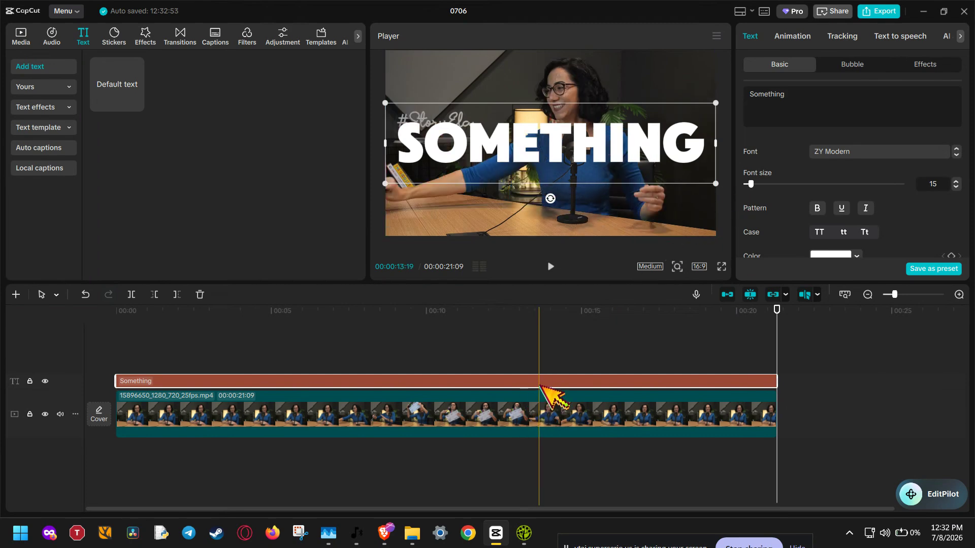
Step: Convert the text clip into a compound clip and toggle its track's visibility off and on again
right_click(541, 386)
left_click(579, 374)
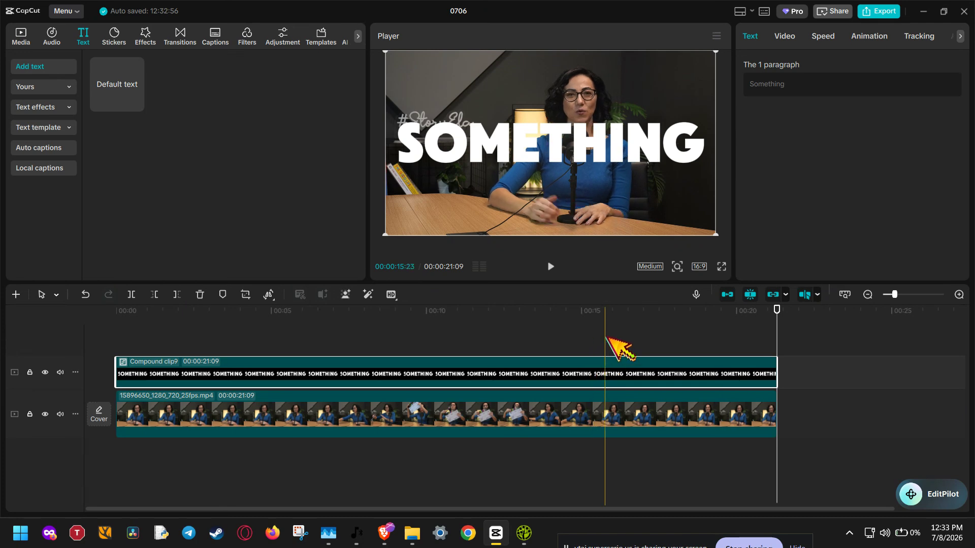
left_click(45, 373)
left_click(45, 372)
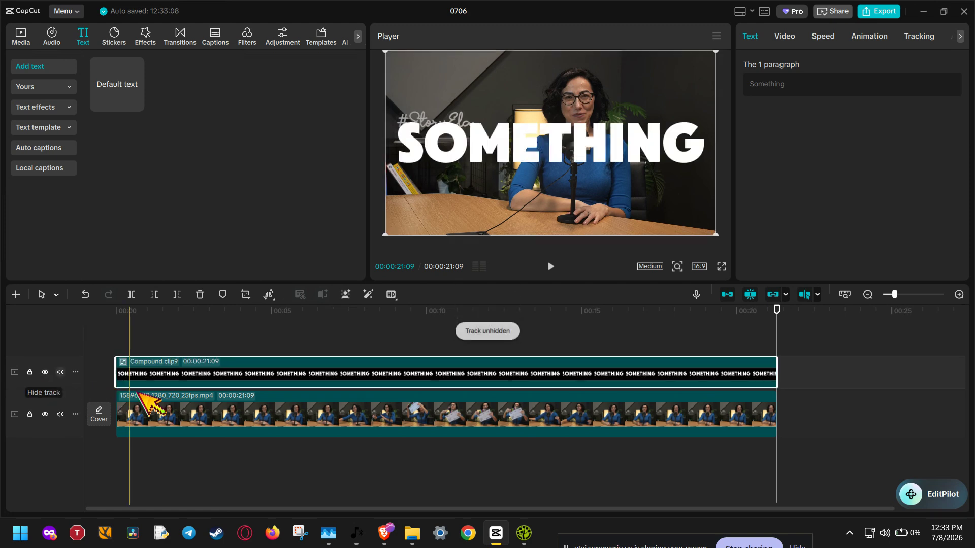
Step: Duplicate the main video clip onto a new track above the compound text clip, keeping both aligned
left_click(183, 406)
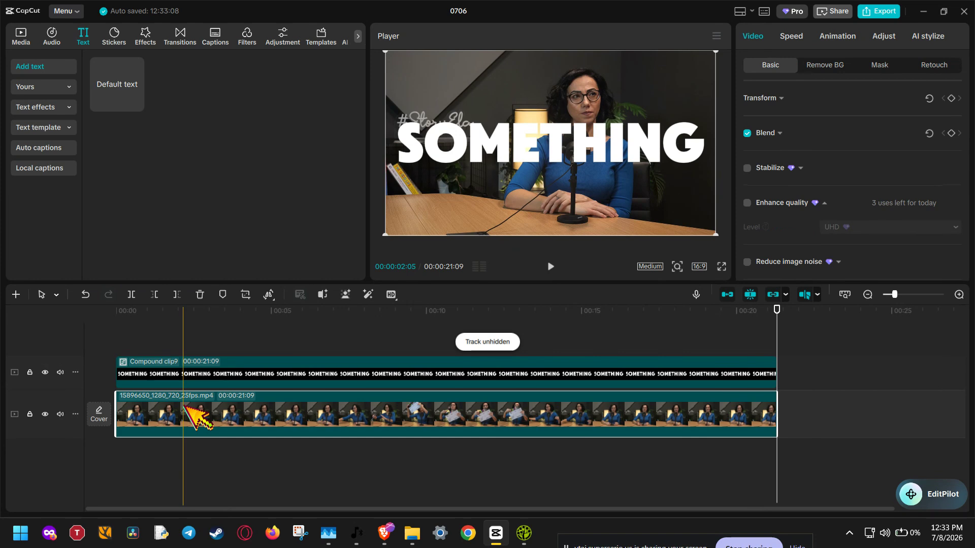
left_click_drag(184, 406, 183, 341)
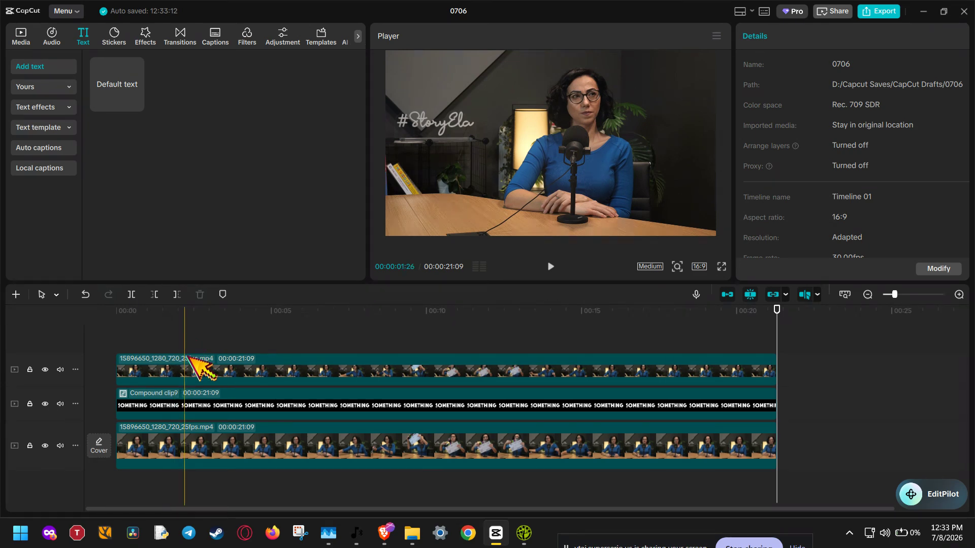
Step: Apply automatic background removal to the top video clip and scrub through the timeline to check the cutout
left_click(524, 362)
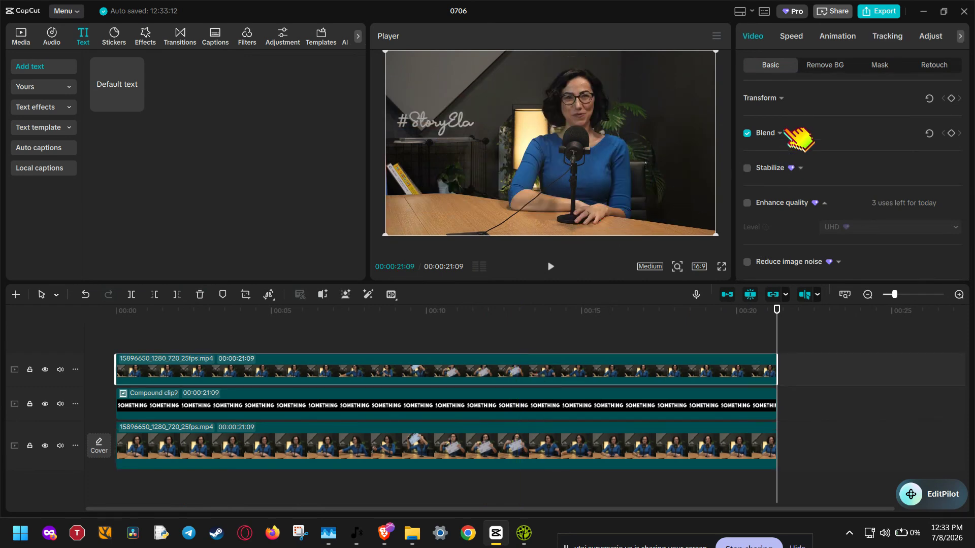
left_click(827, 64)
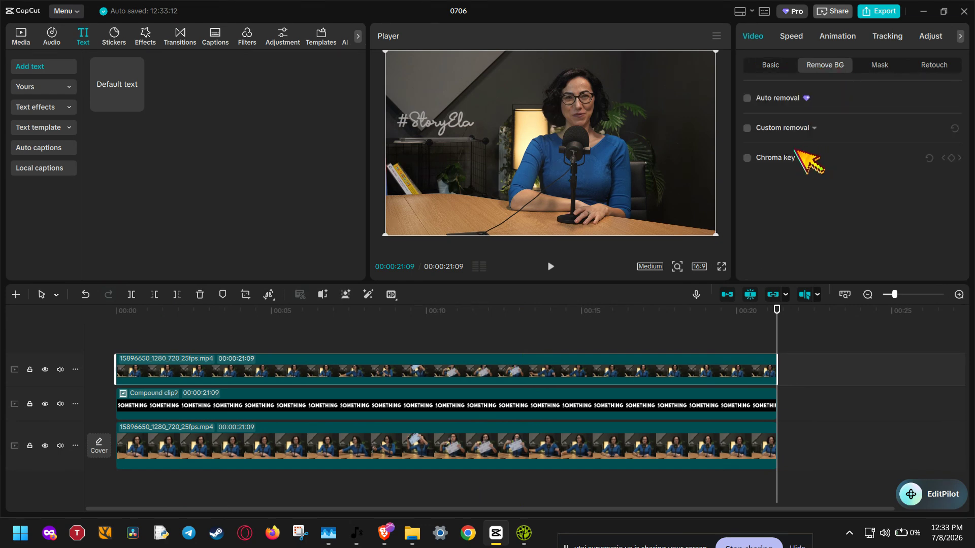
left_click(746, 127)
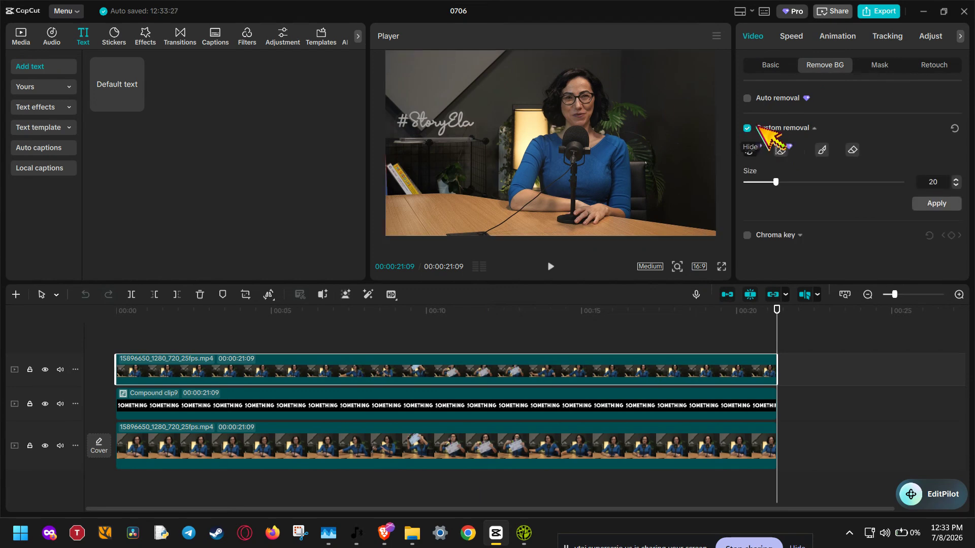
left_click(747, 98)
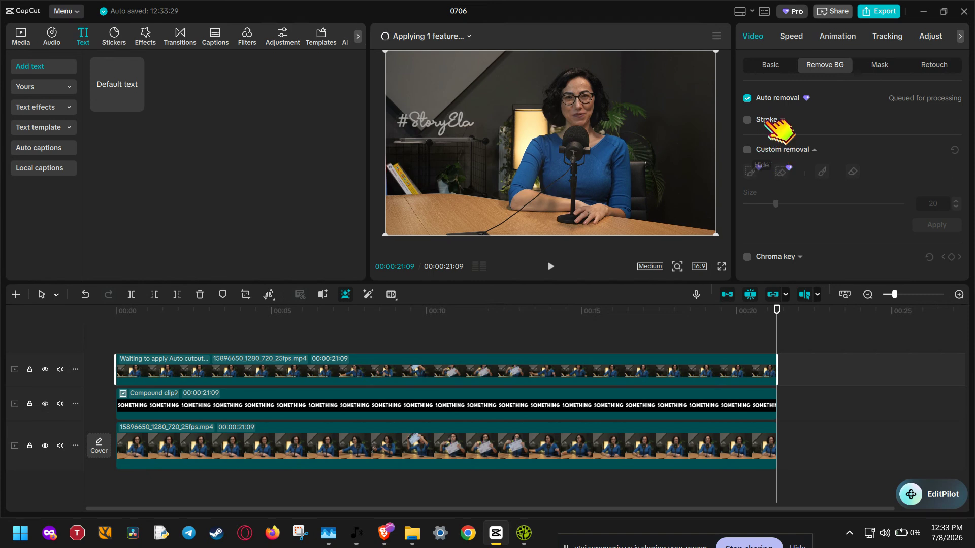
left_click(782, 120)
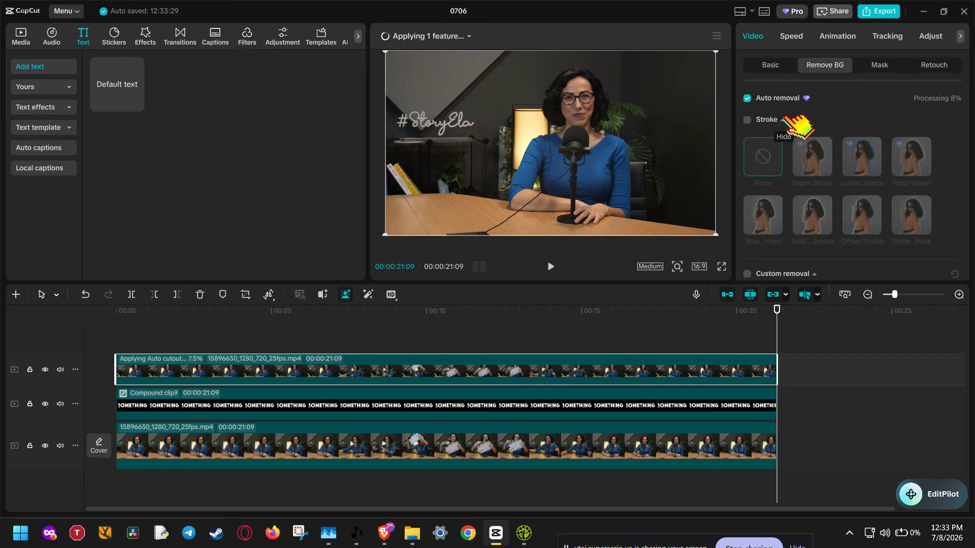
left_click(783, 120)
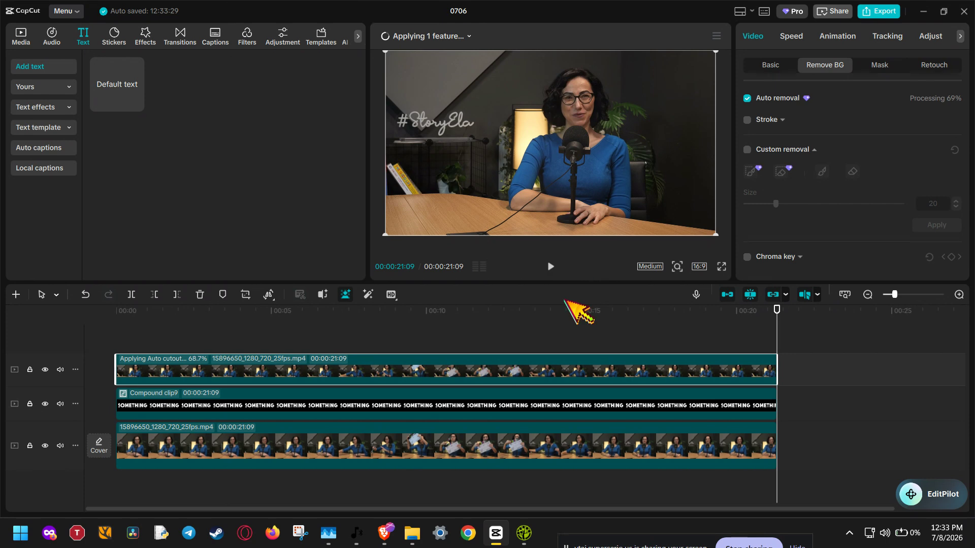
left_click(558, 319)
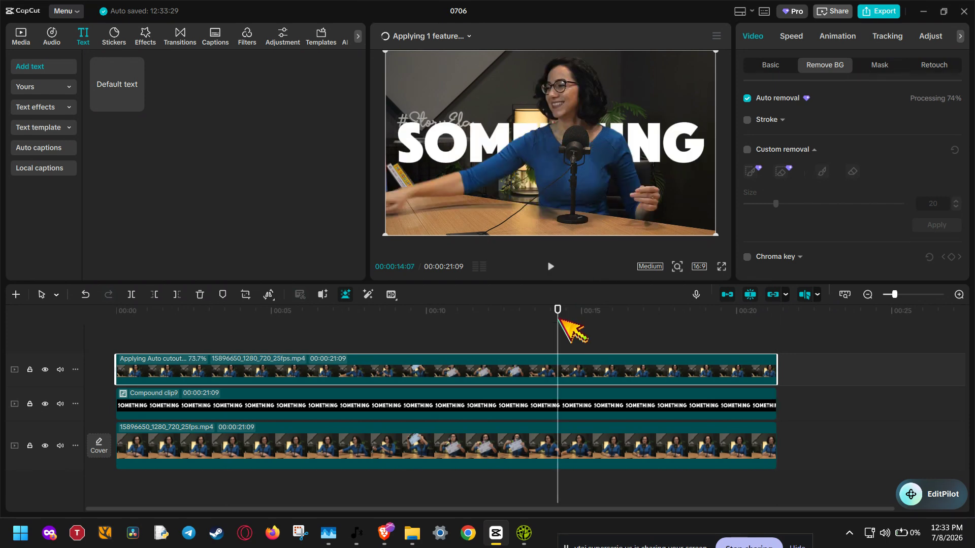
left_click_drag(559, 321, 125, 335)
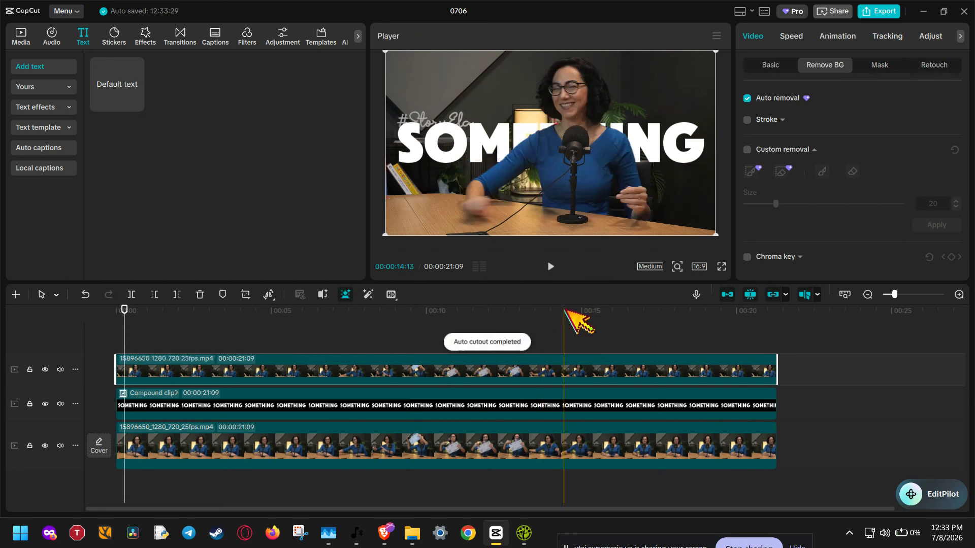